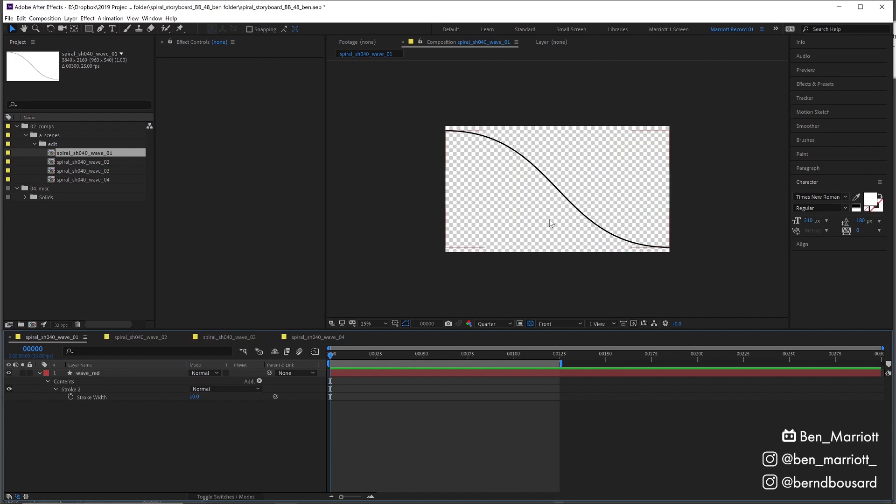
# Step: Select wave_red and switch to the spiral_sh040_wave_02 comp, whose Repeater 1 has 3.0 copies
pyautogui.click(496, 167)
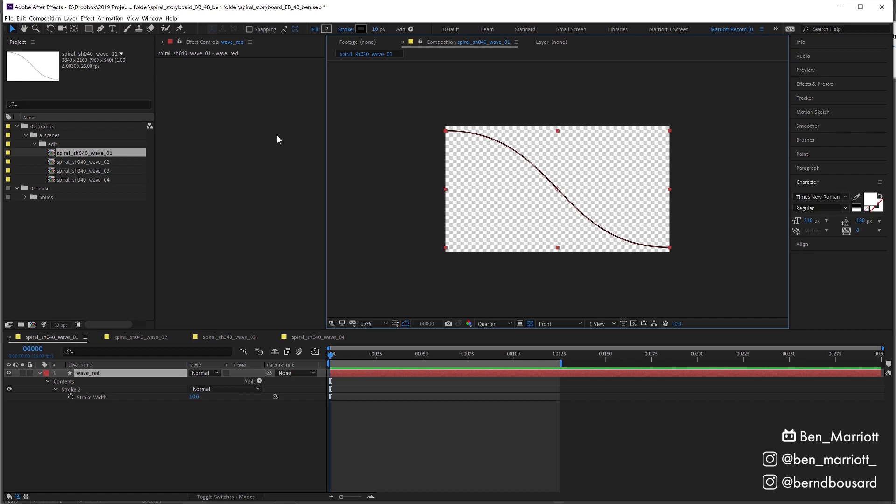
pyautogui.hotkey('shift', '.')
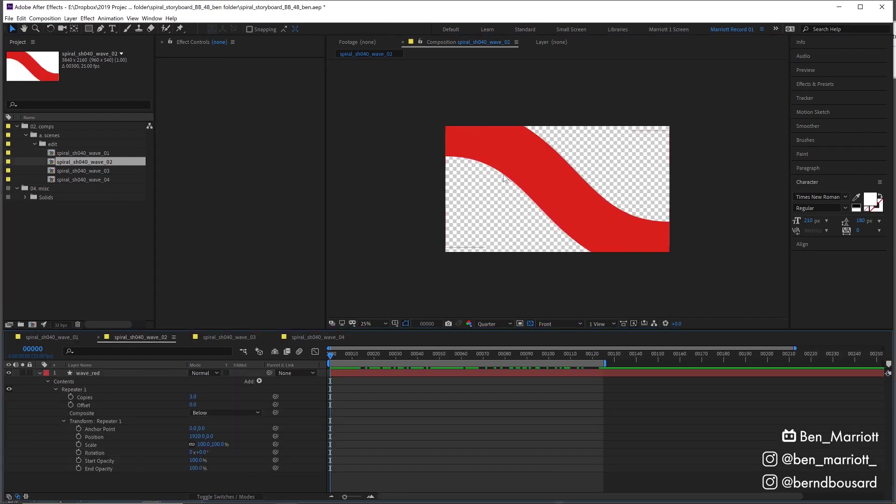
# Step: With wave_red's Repeater 1 transform selected, drag the wave left so its copy fills the right half
pyautogui.click(534, 163)
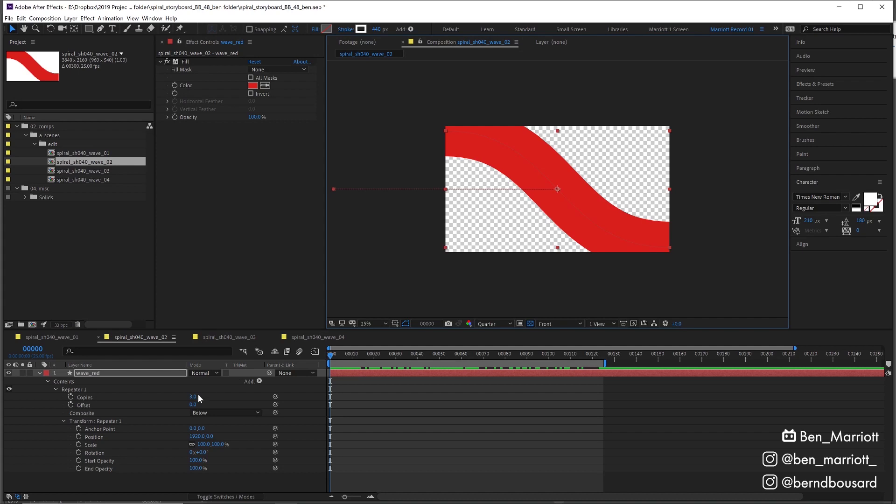
pyautogui.click(99, 422)
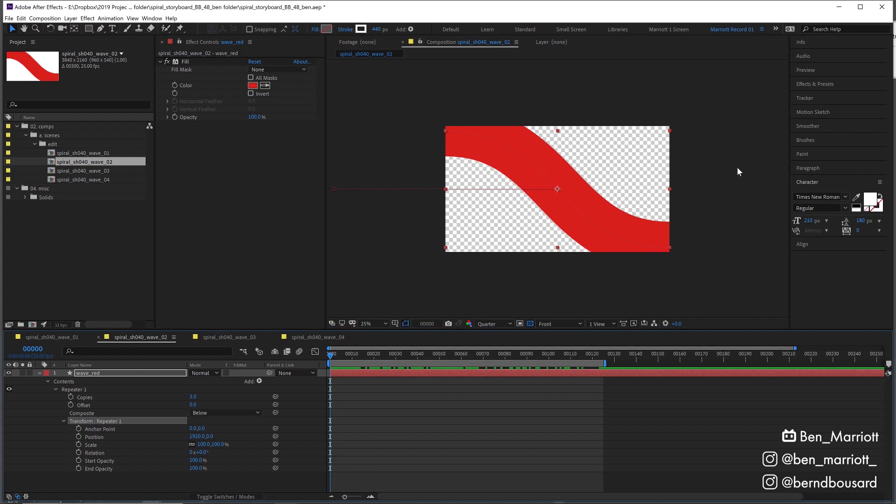
pyautogui.moveTo(558, 186); pyautogui.dragTo(456, 191)
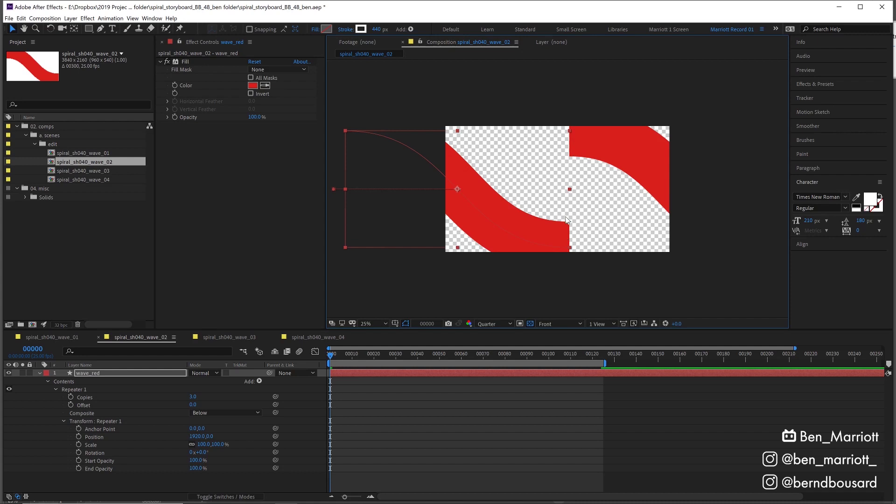
# Step: Set Repeater 1's Scale to -100,100% to mirror the repeated wave copy
pyautogui.click(108, 421)
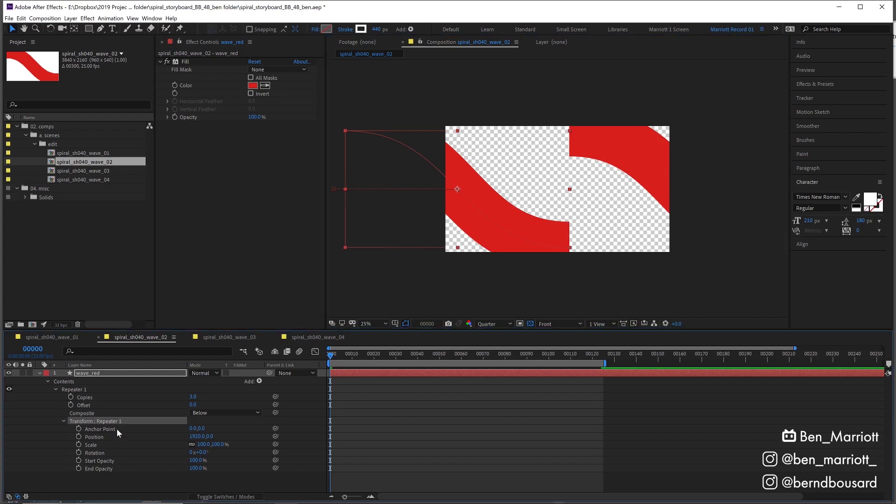
pyautogui.click(91, 445)
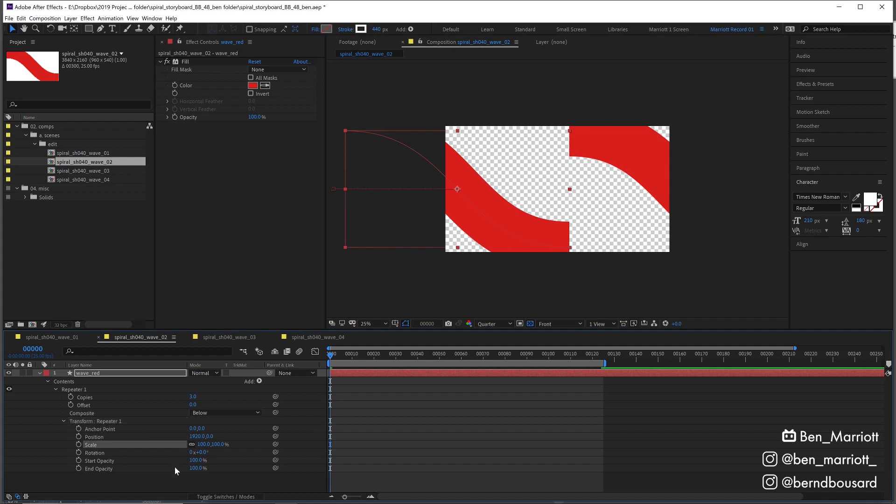
pyautogui.moveTo(204, 444); pyautogui.dragTo(200, 447)
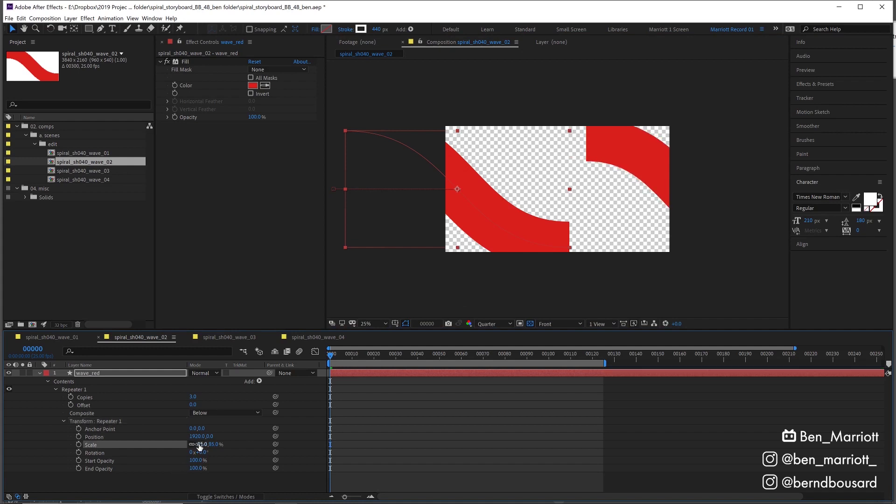
pyautogui.hotkey('ctrl', 'z')
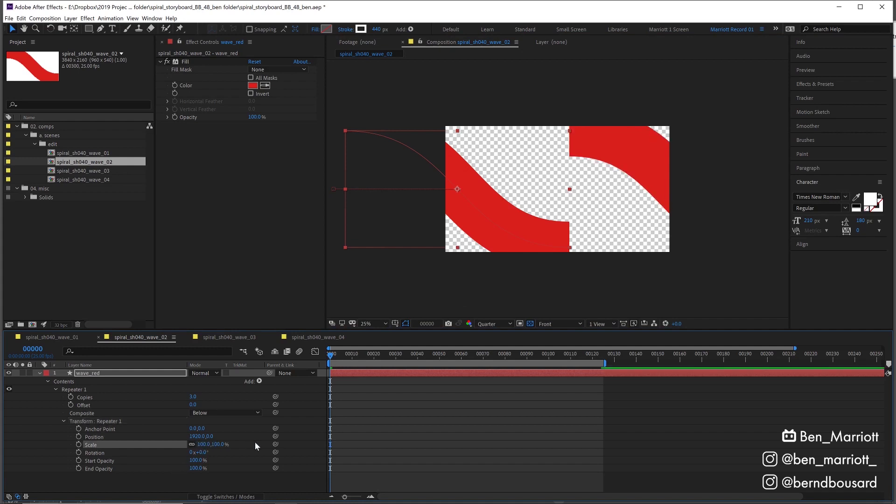
pyautogui.click(201, 445)
pyautogui.write('-100')
pyautogui.press('Return')
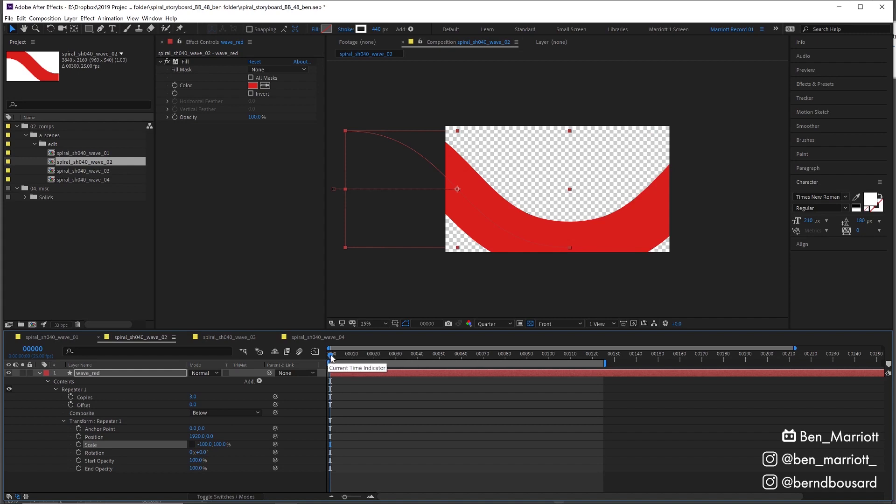
# Step: Preview the mirrored wave, then move on to the spiral_sh040_wave_03 comp
pyautogui.moveTo(331, 357); pyautogui.dragTo(333, 358)
pyautogui.press('space')
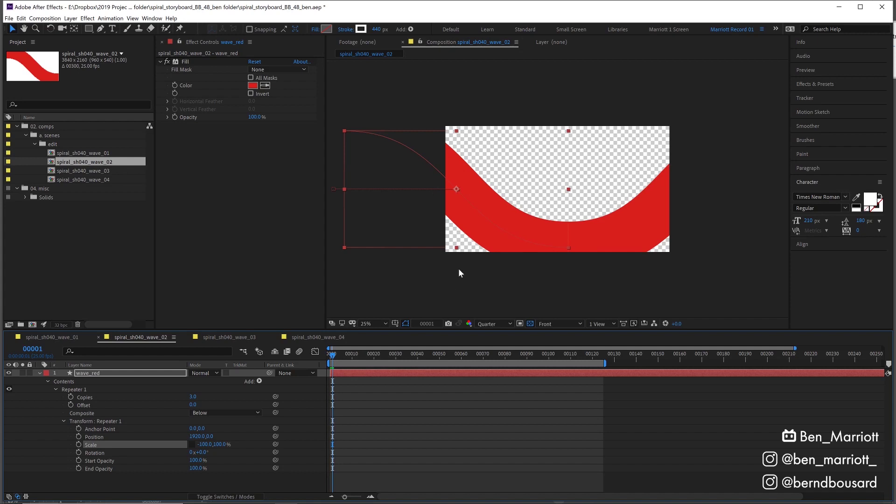
pyautogui.moveTo(387, 230); pyautogui.dragTo(409, 215)
pyautogui.hotkey('ctrl', 'z')
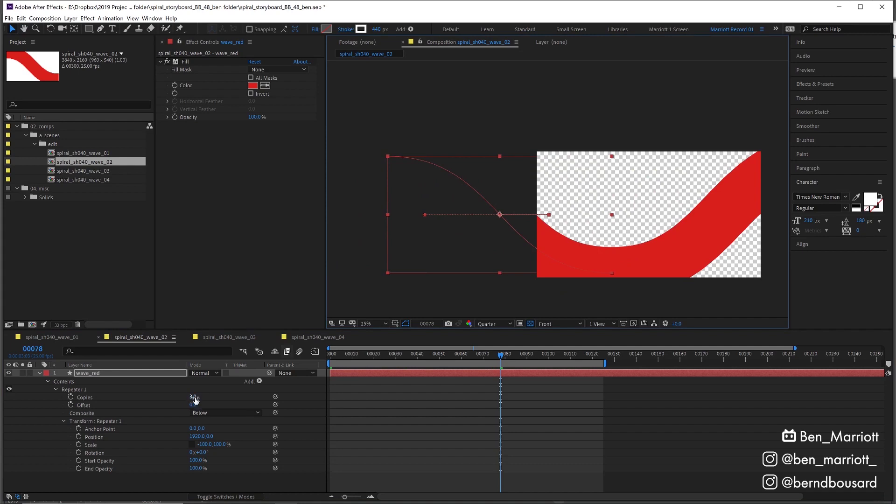
pyautogui.hotkey('shift', '.')
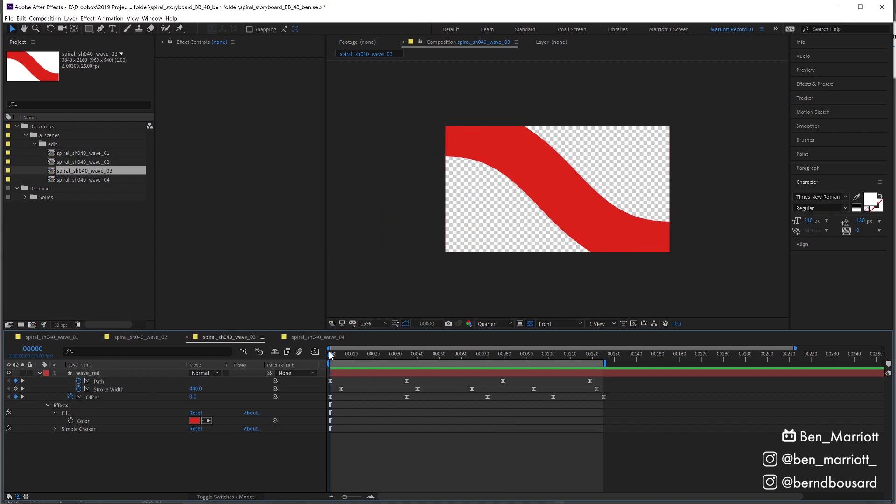
# Step: Preview wave_03, select wave_red and scrub through its animated path, stroke width and offset
pyautogui.press('space')
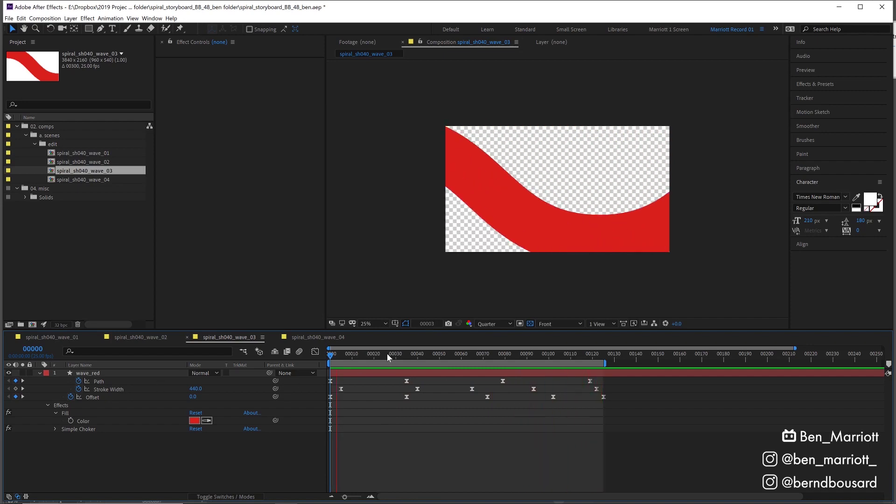
pyautogui.press('space')
pyautogui.click(536, 204)
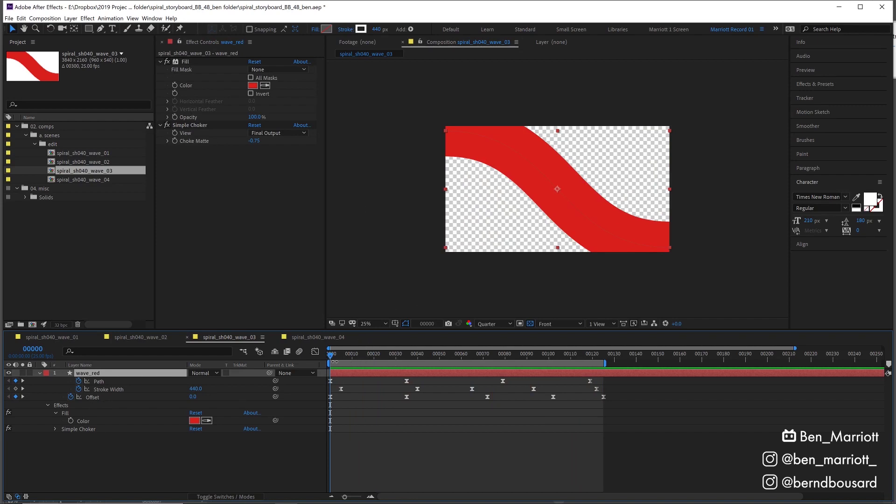
pyautogui.moveTo(335, 354); pyautogui.dragTo(522, 358)
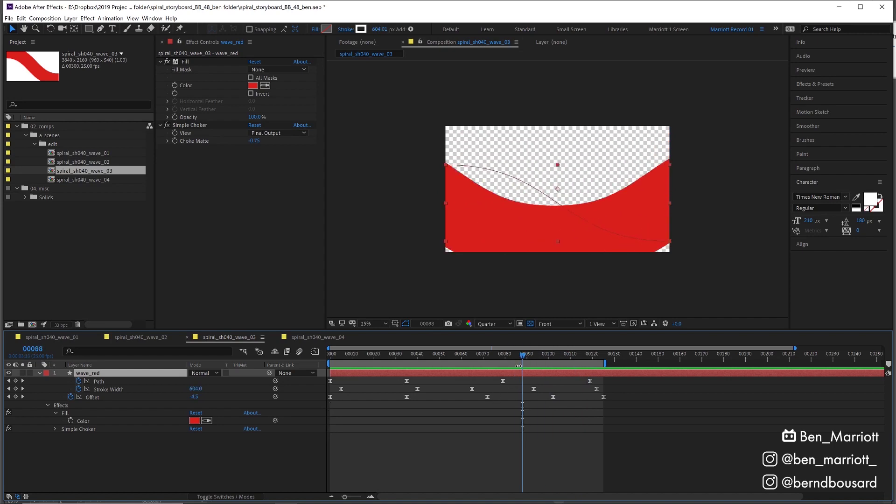
pyautogui.press('space')
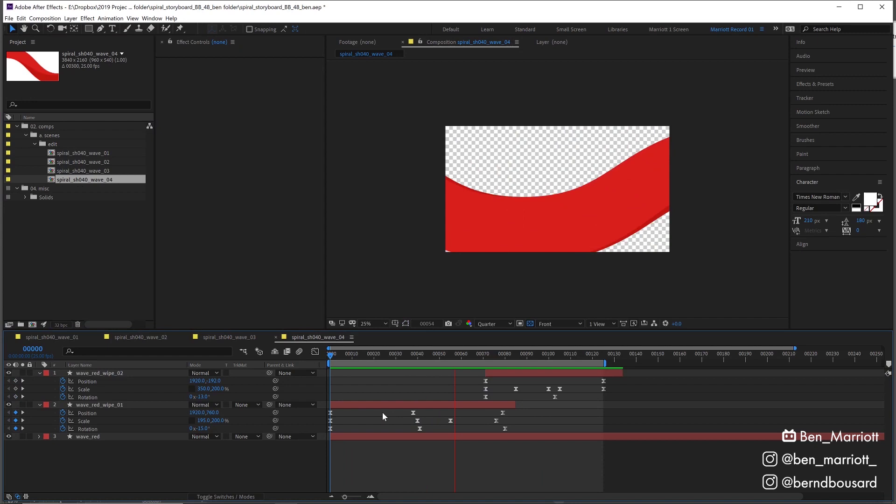
# Step: Stop at frame 44 and confirm wave_red_wipe_01's Set Matte takes its matte from 3. wave_red
pyautogui.click(383, 412)
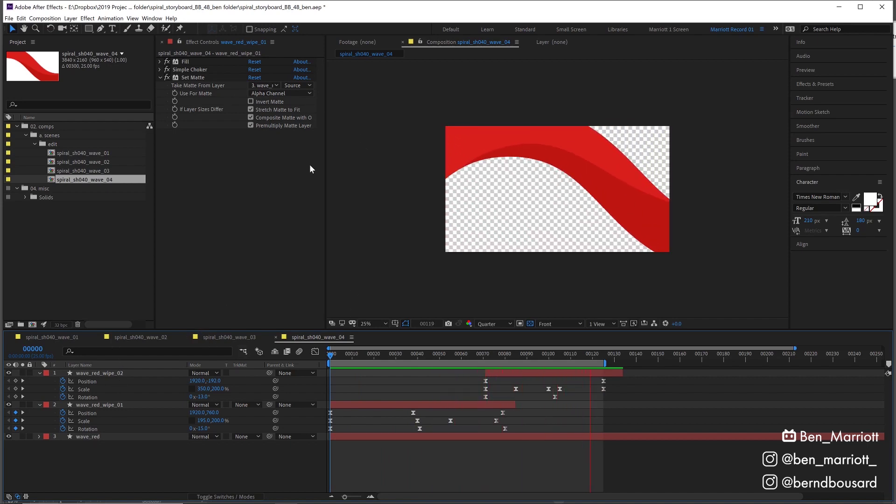
pyautogui.click(425, 356)
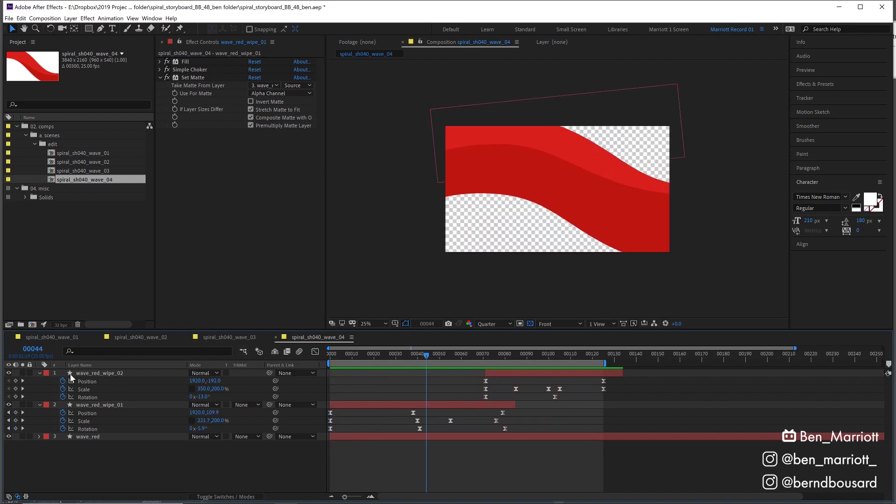
pyautogui.click(111, 405)
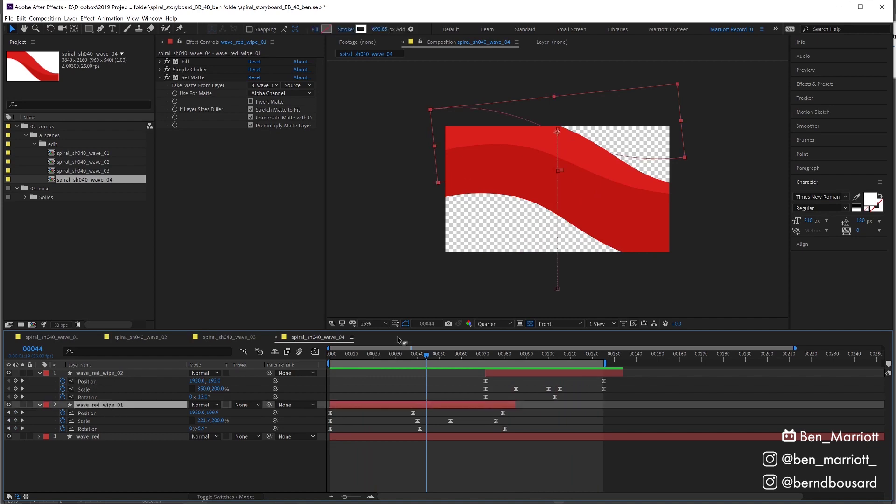
pyautogui.click(198, 77)
pyautogui.click(263, 85)
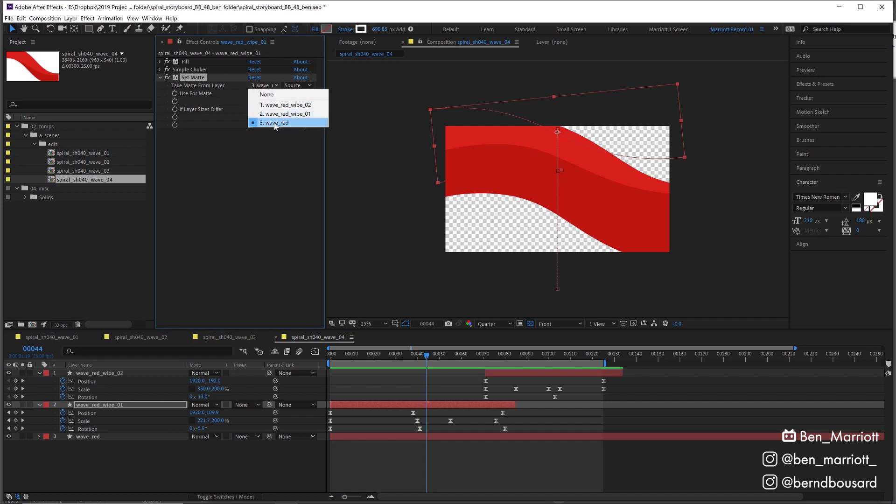
pyautogui.click(264, 142)
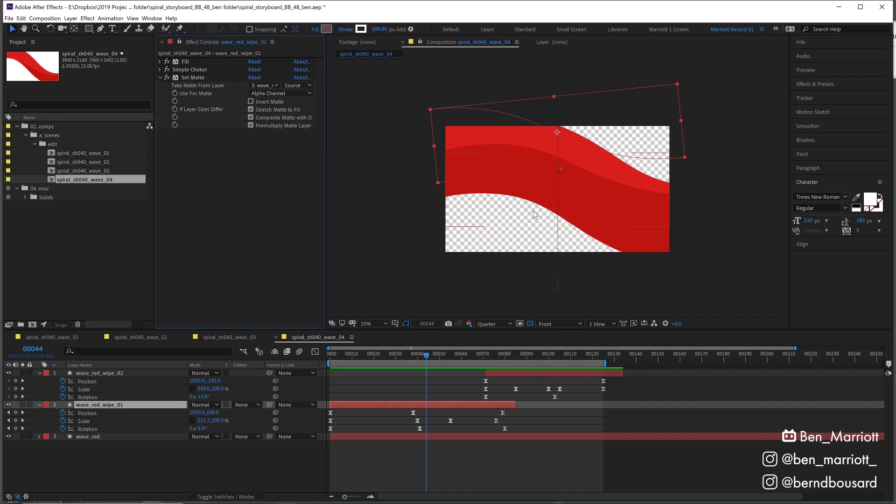
# Step: Check wave_red and wave_red_wipe_02 at frames 50 and 53, then return to the first frame
pyautogui.moveTo(427, 353); pyautogui.dragTo(441, 352)
pyautogui.click(94, 436)
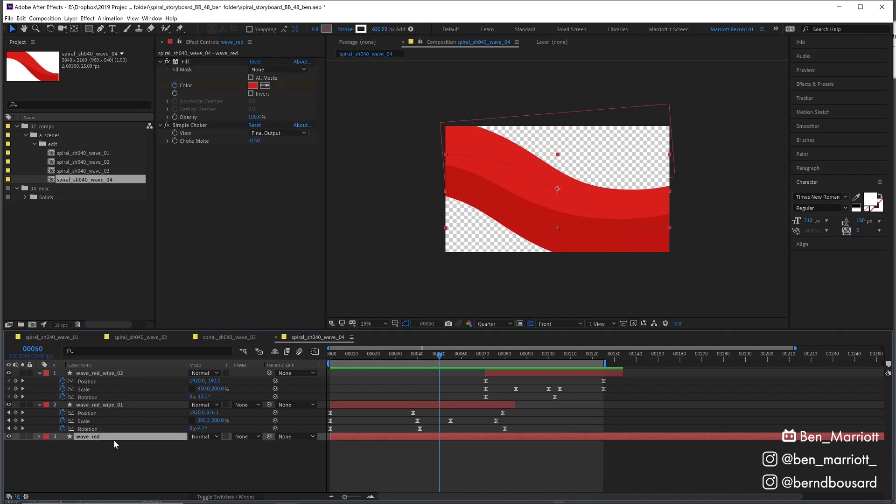
pyautogui.click(111, 373)
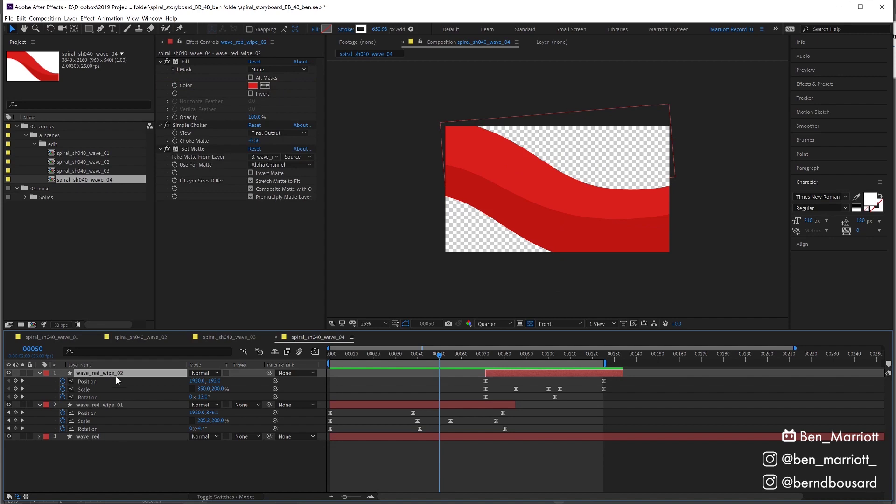
pyautogui.click(446, 353)
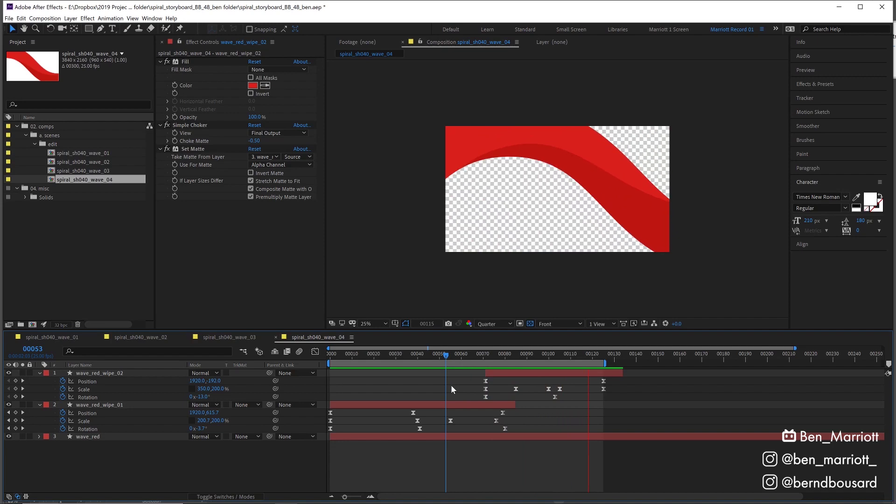
pyautogui.press('space')
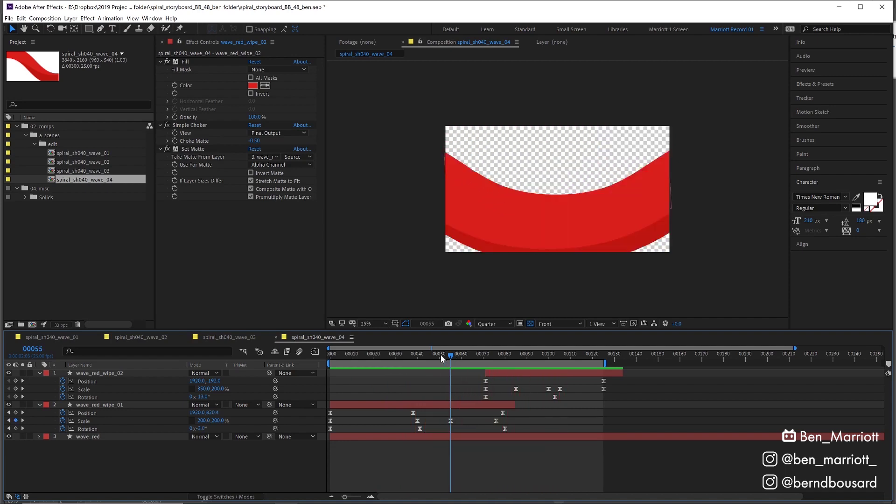
pyautogui.click(331, 356)
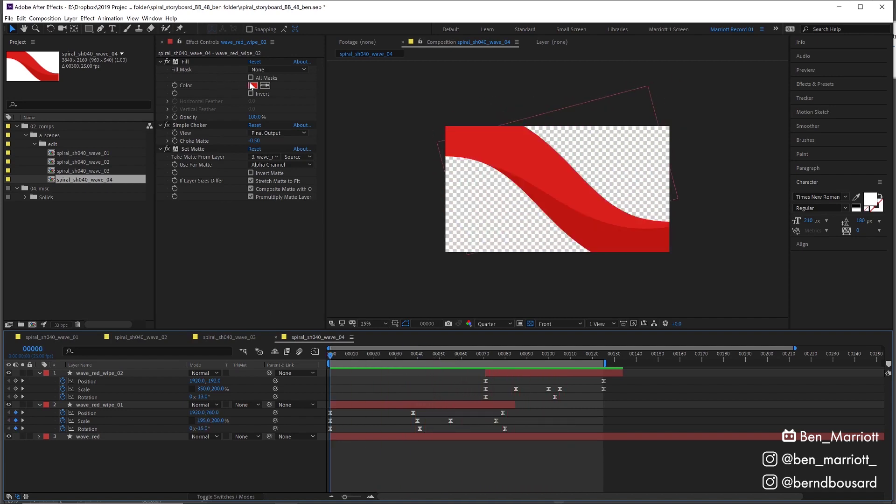
# Step: Turn on Invert in wave_red_wipe_01's Fill effect and play the shaded wave
pyautogui.click(122, 405)
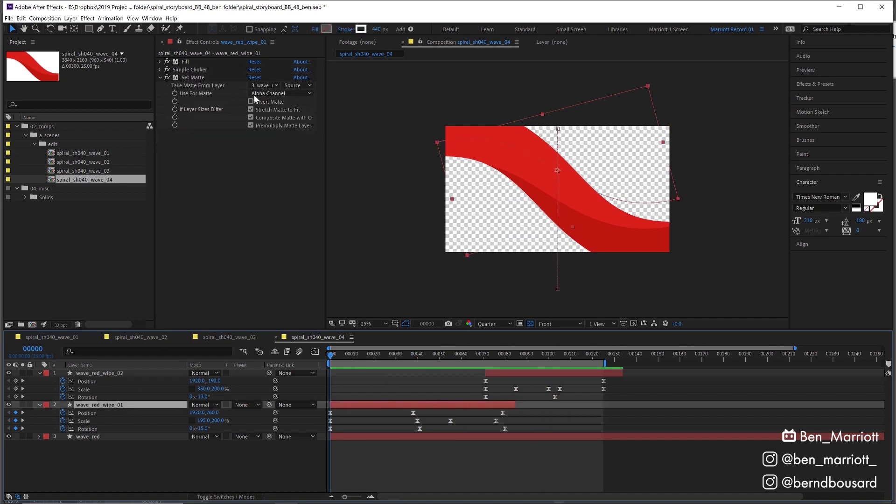
pyautogui.click(171, 61)
pyautogui.click(160, 62)
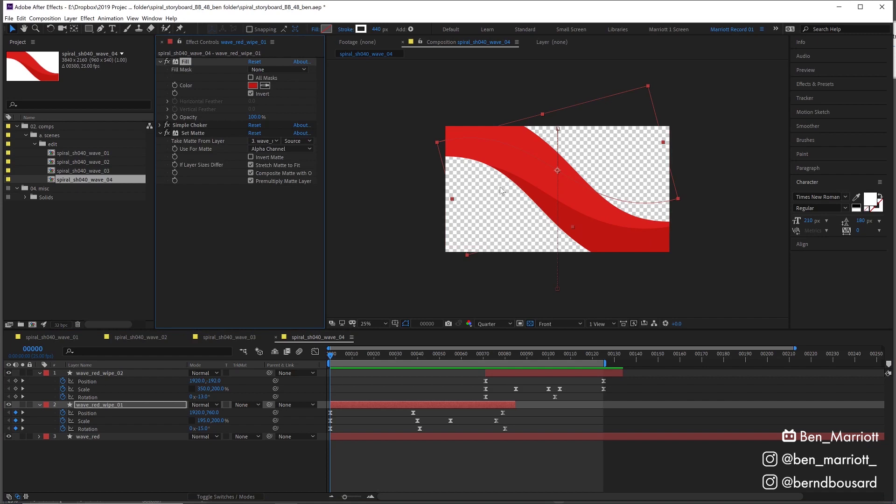
pyautogui.click(251, 94)
pyautogui.press('space')
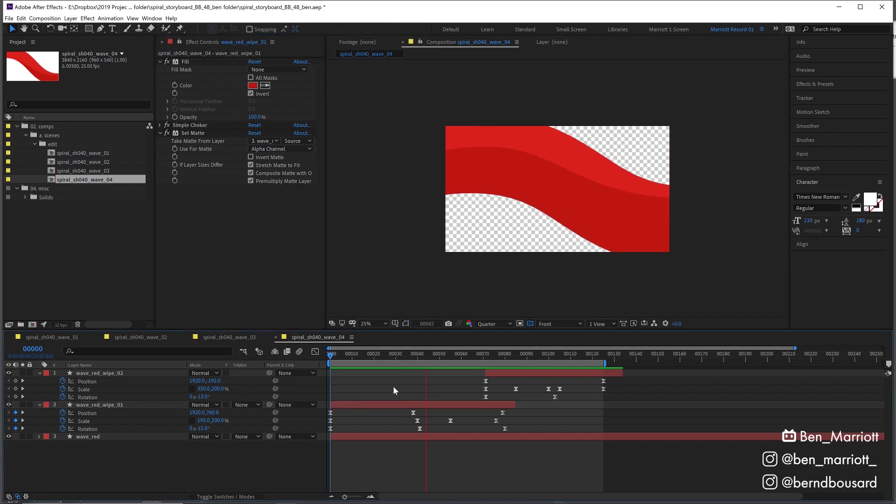